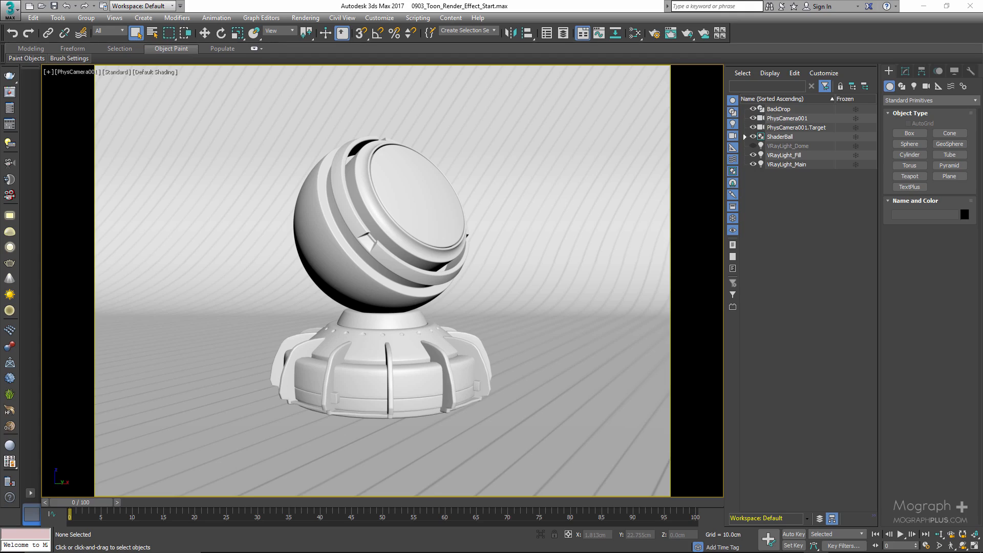
Open the V-Ray frame buffer and the Environment and Effects settings, arranging both windows side by side.
left_click(11, 93)
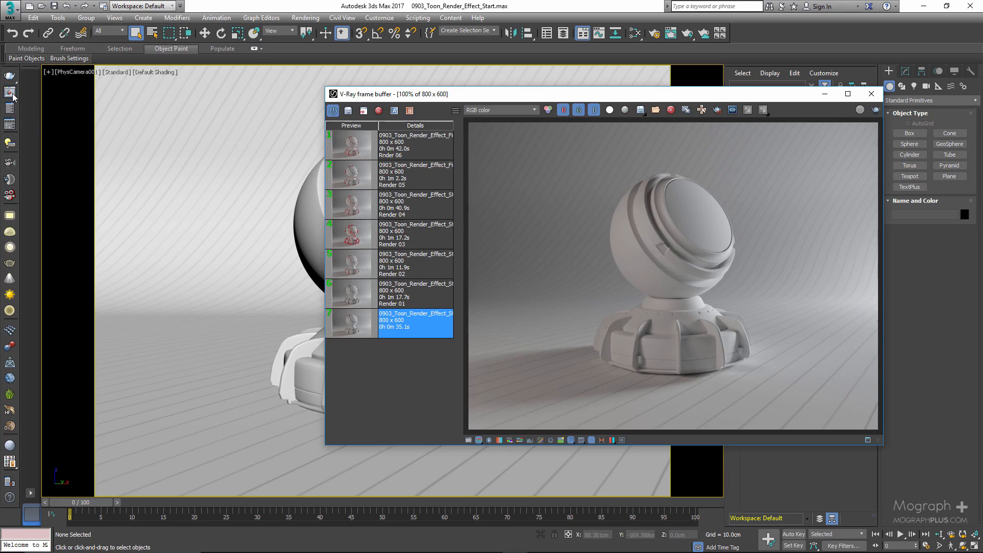
left_click_drag(665, 96, 676, 131)
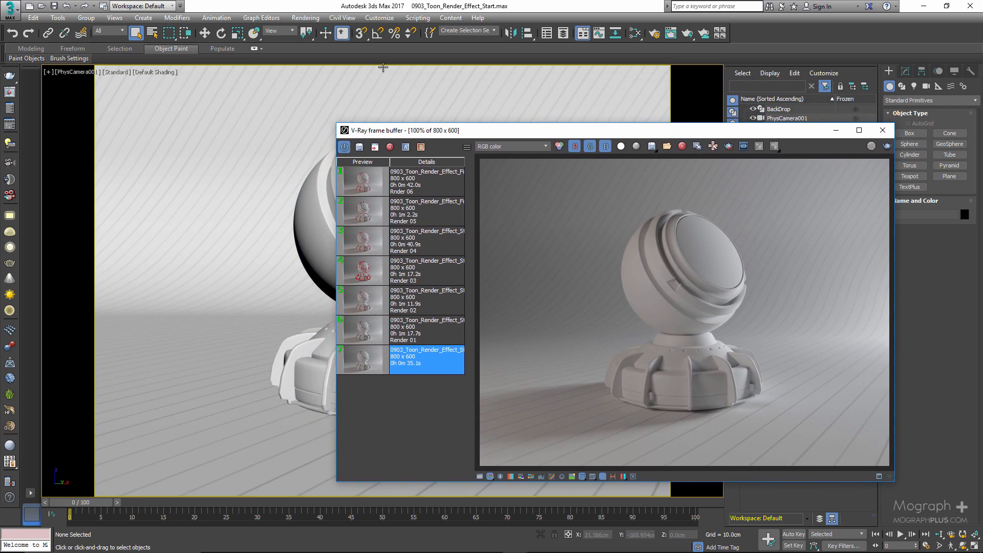
left_click(306, 18)
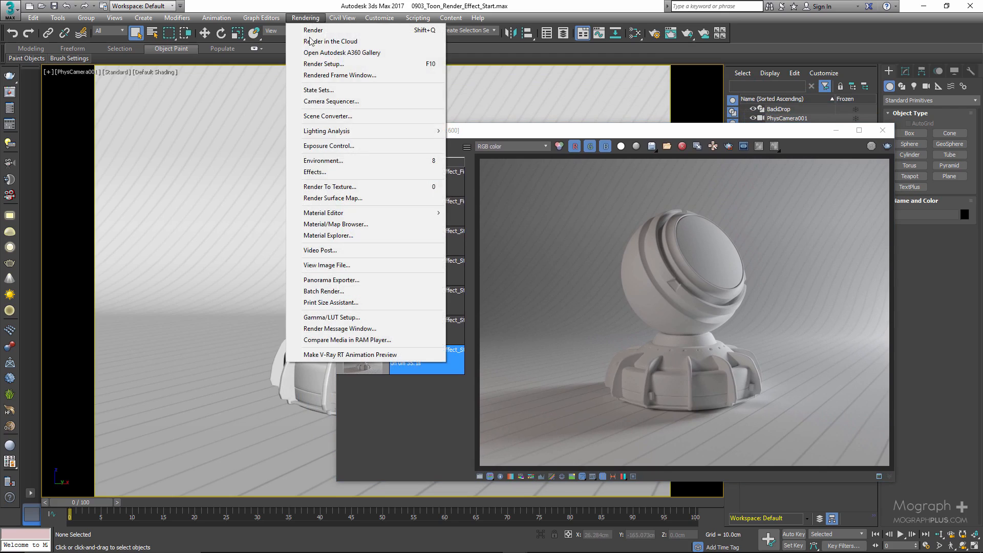
left_click(363, 161)
left_click_drag(505, 129, 456, 106)
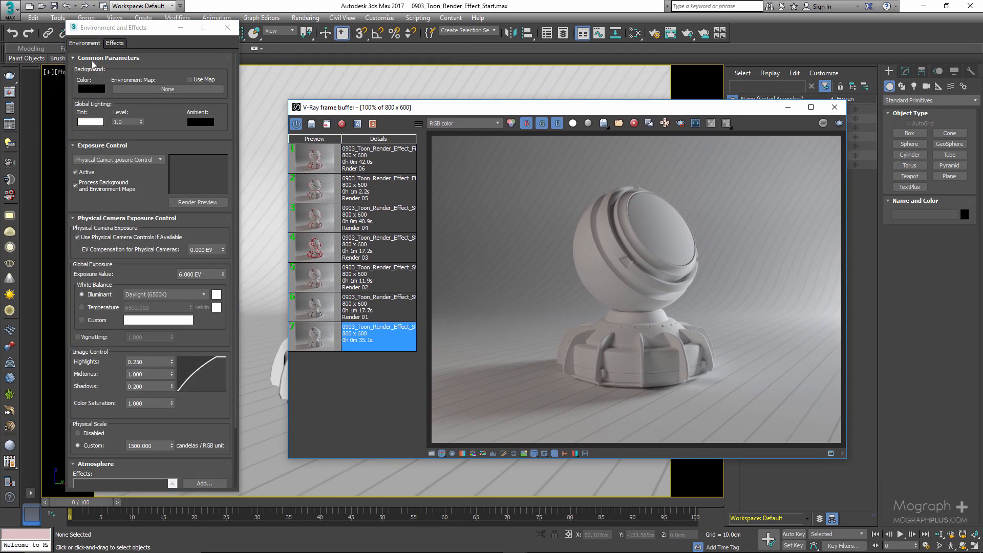
Add a VRayToon effect to the Atmosphere effects and load Render 01 from the frame buffer history.
left_click(95, 58)
left_click(95, 69)
left_click(92, 81)
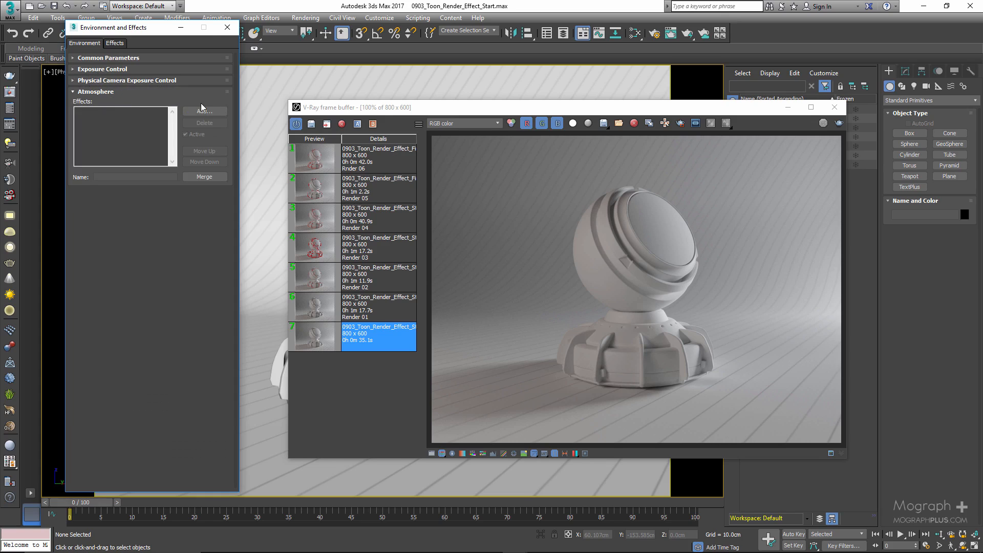
left_click(201, 103)
double_click(97, 109)
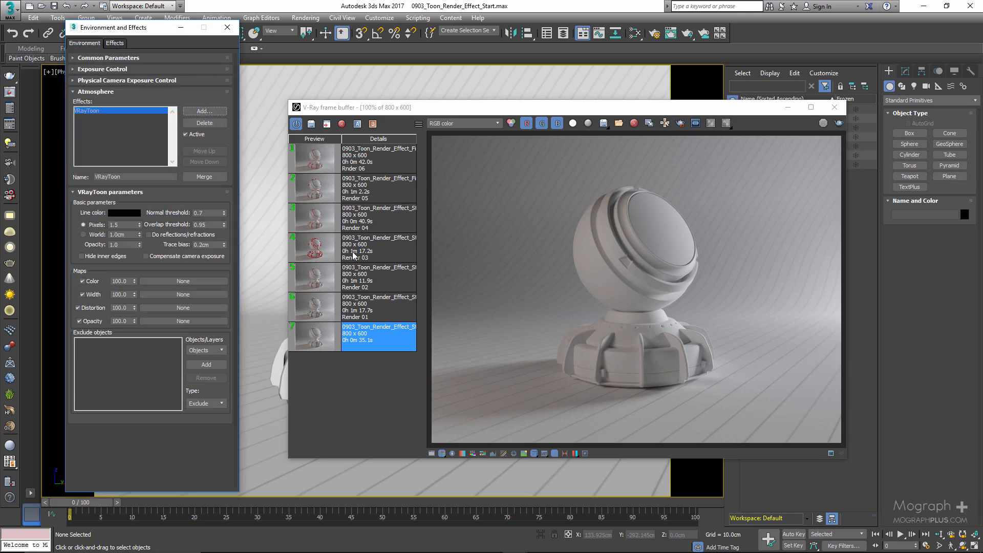
double_click(316, 306)
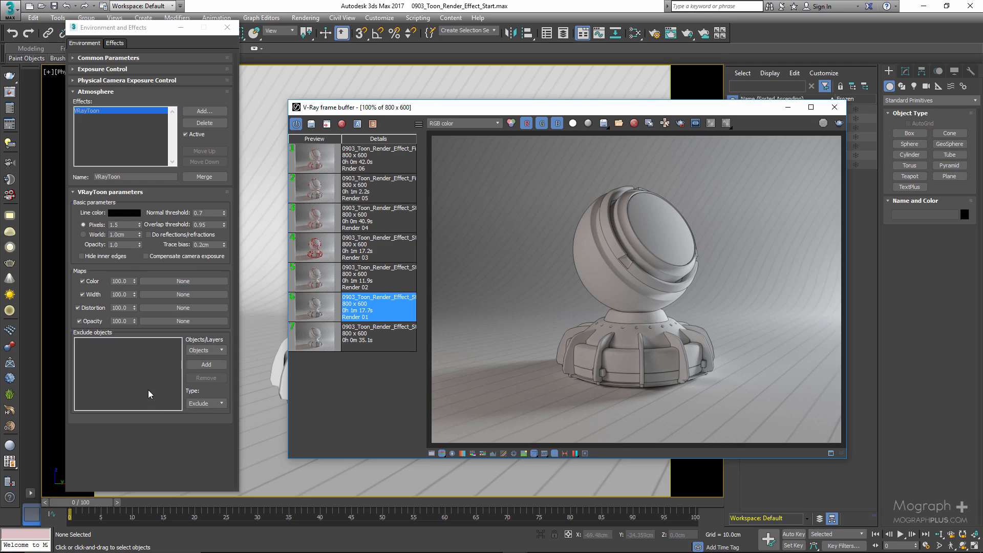
Set the VRayToon line color to red and load Render 02 from the frame buffer history.
left_click(217, 403)
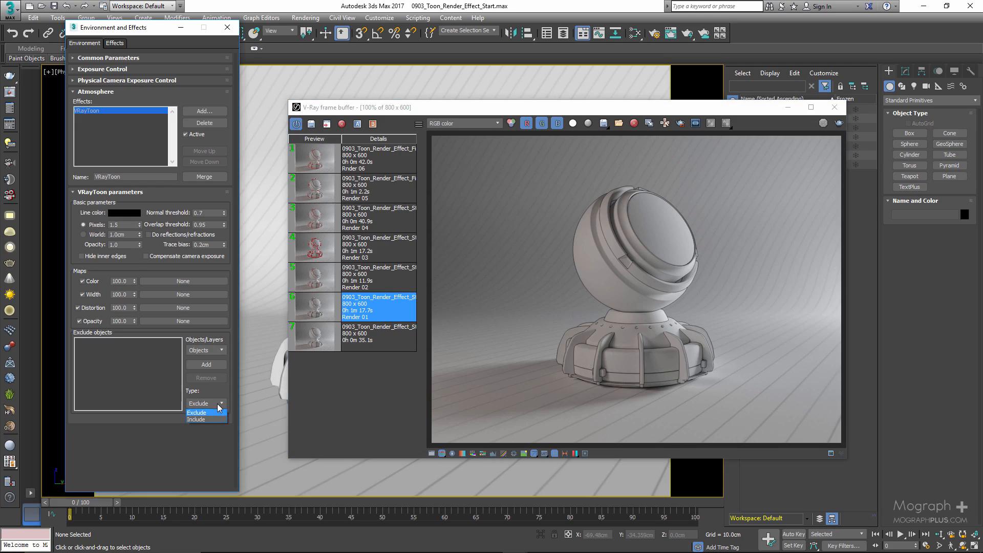
left_click(120, 210)
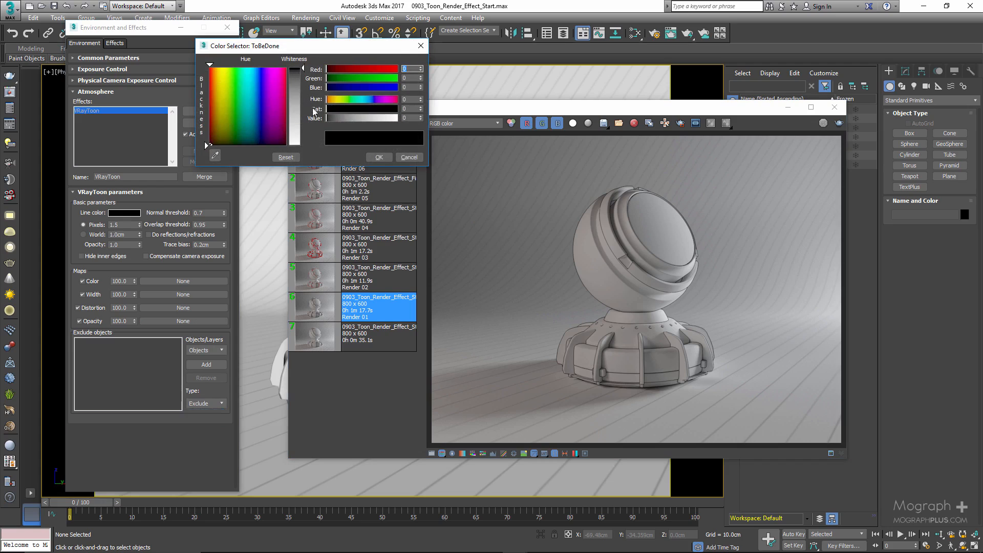
left_click_drag(379, 69, 454, 68)
left_click(379, 157)
double_click(312, 282)
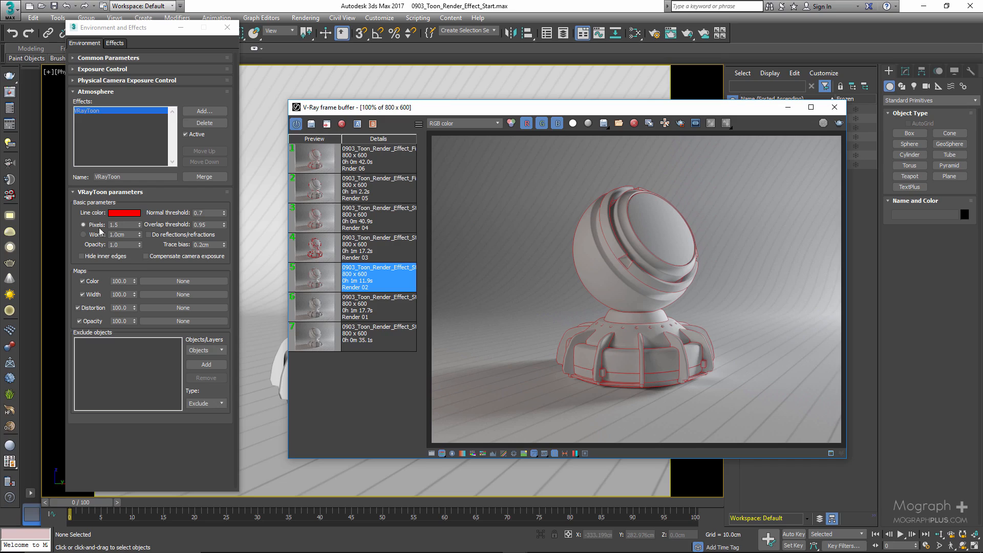
Set the toon line width to 5 pixels and load Render 03 from the history.
left_click(122, 224)
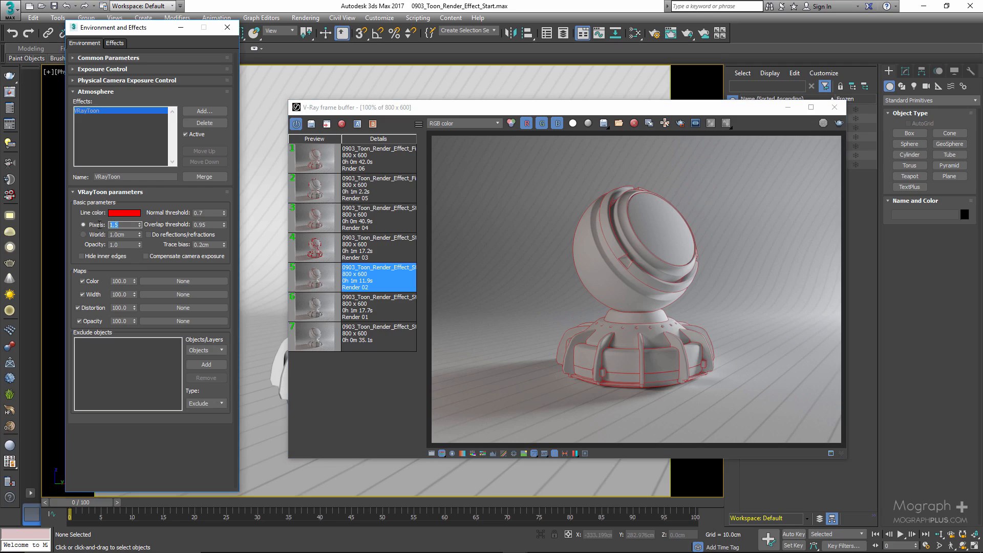
left_click(126, 235)
double_click(120, 224)
type("5")
key("Return")
left_click(311, 255)
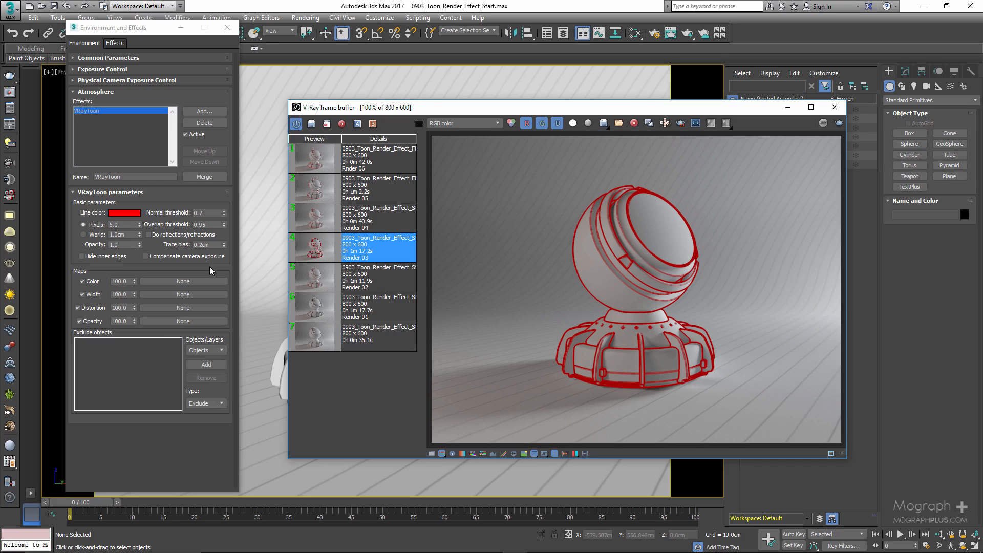
Try a toon line opacity of 0.5 and load Render 04 from the history.
double_click(111, 245)
type("0.5")
key("Return")
left_click(306, 217)
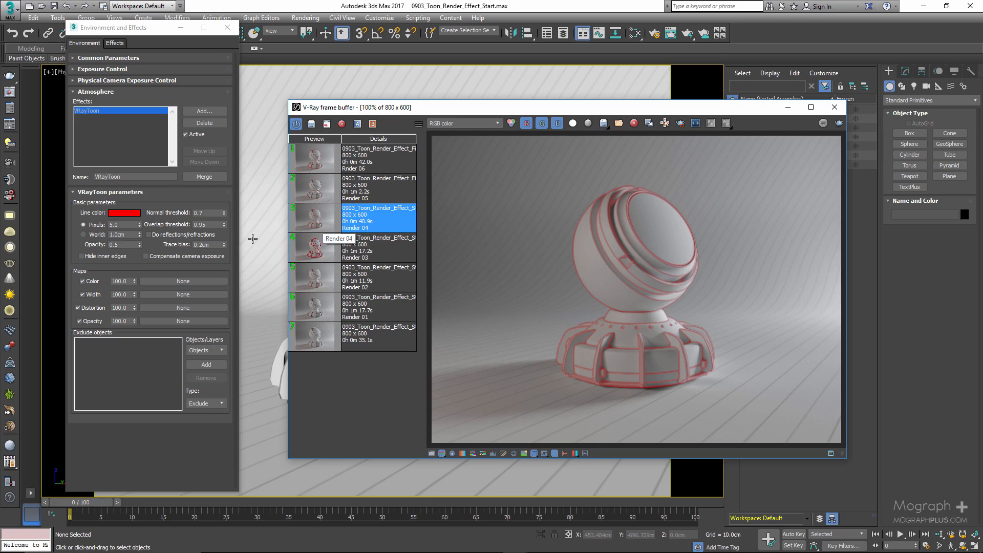
Restore the toon line opacity to 1.0.
double_click(128, 244)
type("1.0")
key("Return")
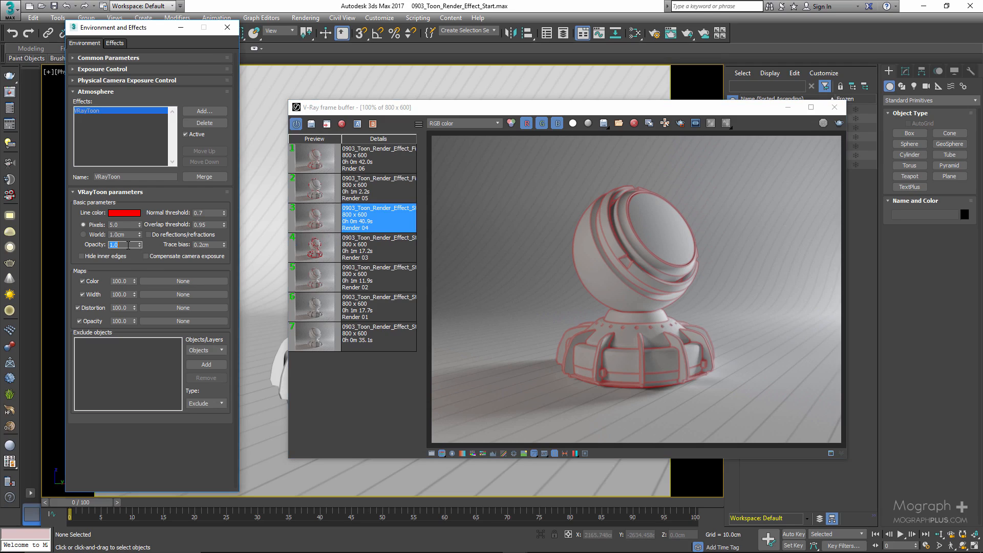
Try hiding the inner edges, compare Render 05 with Render 03 in the history, and turn the option off again.
left_click(125, 258)
double_click(309, 191)
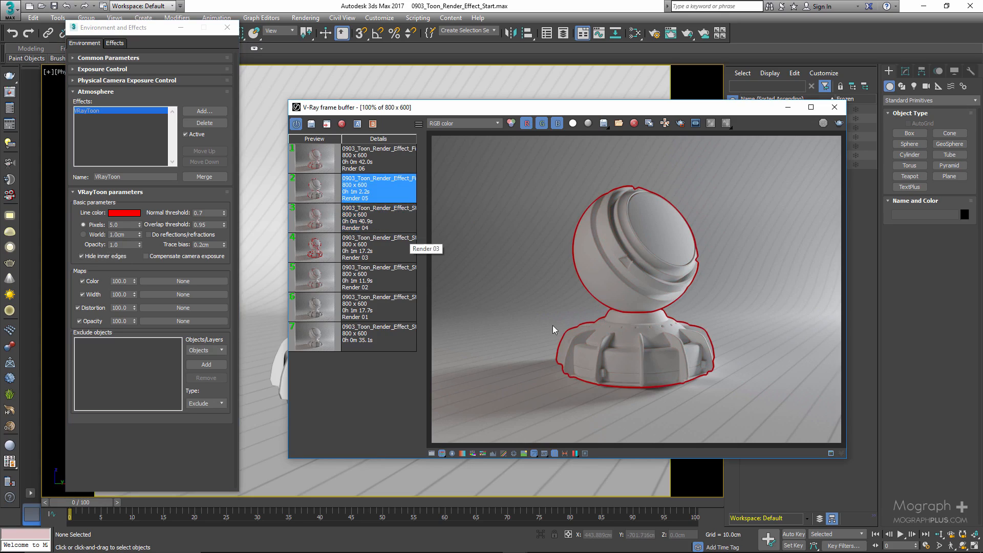
scroll(602, 351, "up", 1)
scroll(686, 298, "down", 1)
left_click(327, 251)
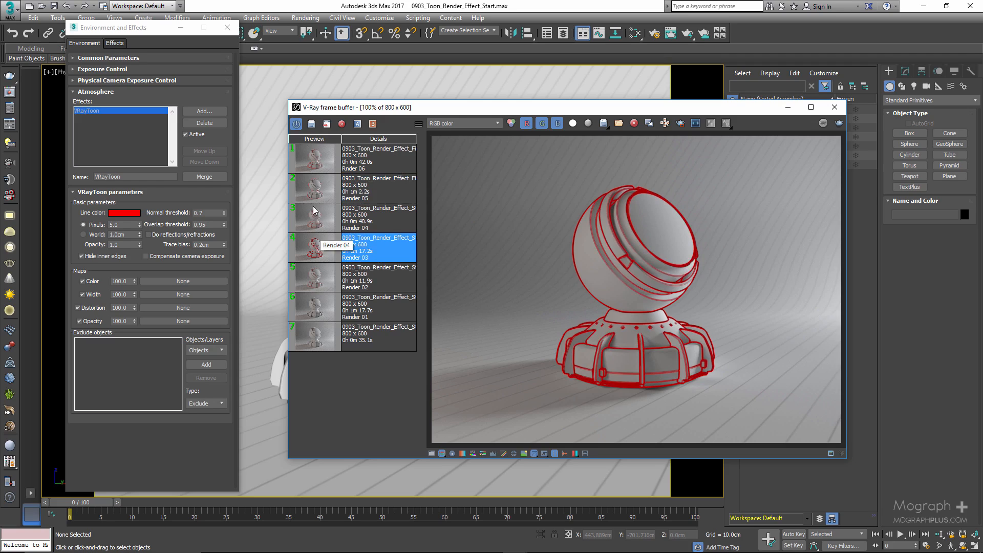
left_click(319, 187)
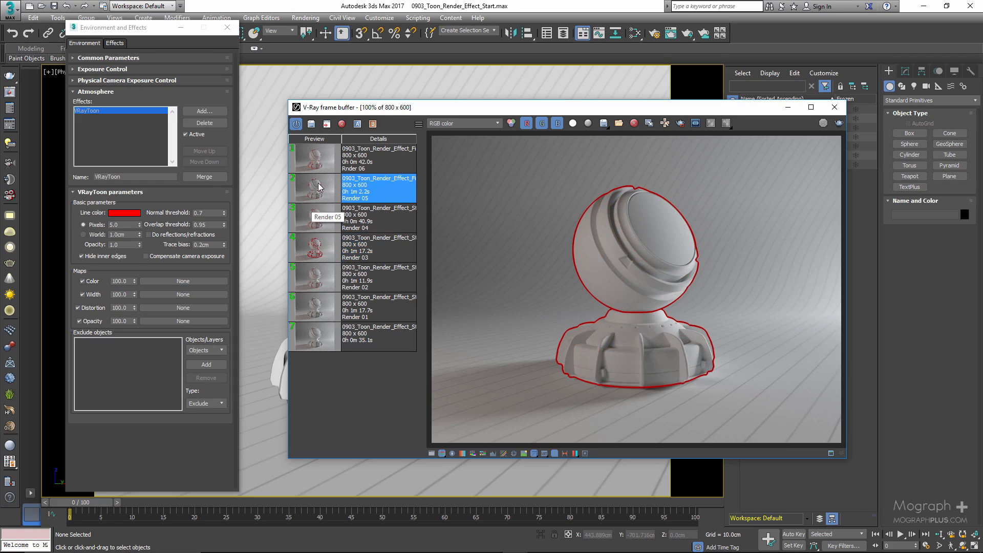
left_click(104, 257)
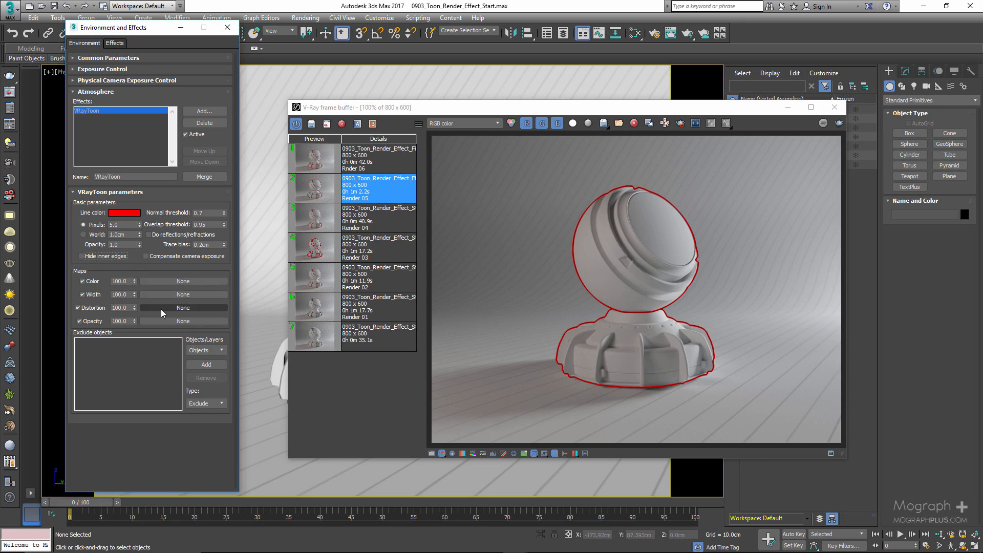
Create a Noise map in the Slate Material Editor and show its parameters, keeping the VRayToon settings accessible alongside.
key("m")
right_click(341, 237)
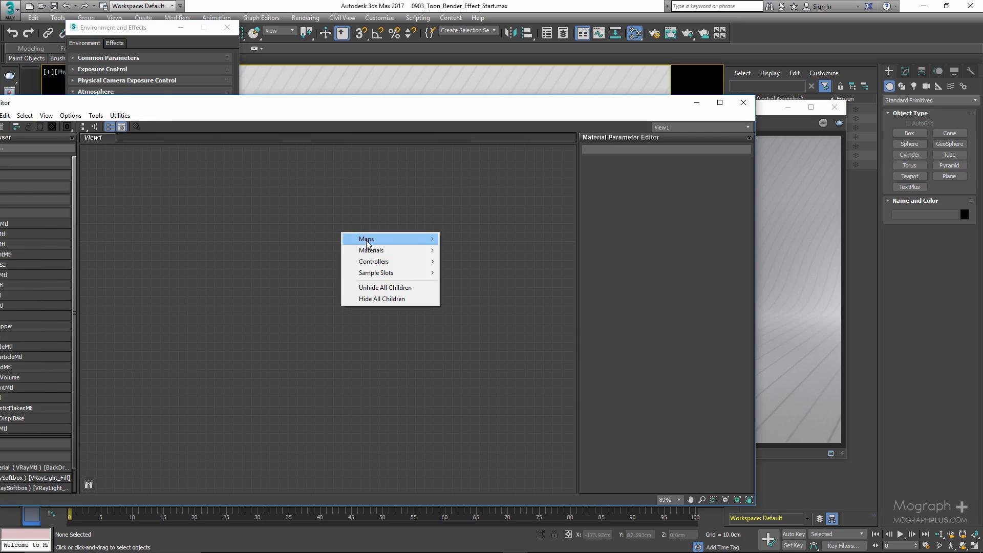
mouse_move(366, 239)
mouse_move(511, 251)
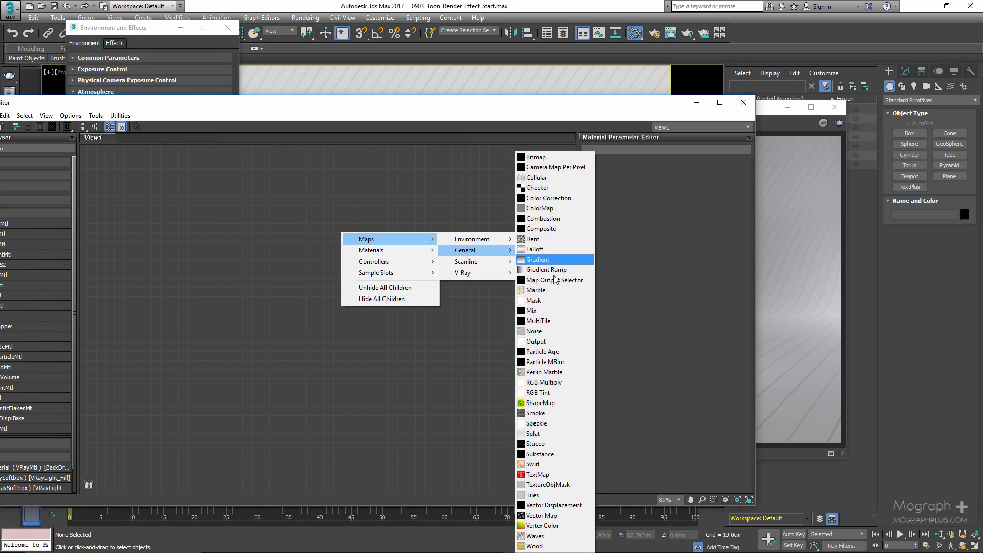
left_click(551, 331)
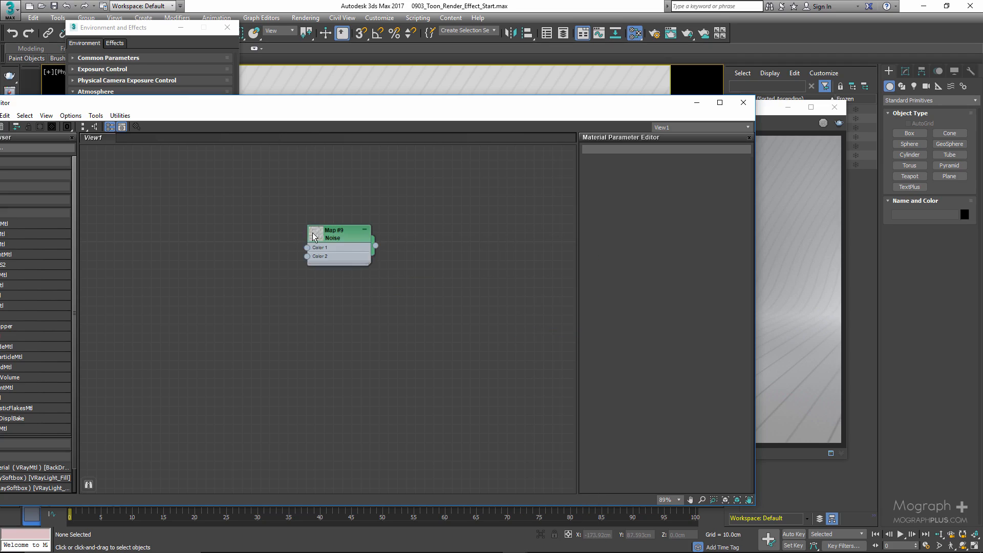
double_click(312, 233)
left_click_drag(397, 107, 664, 86)
left_click_drag(155, 30, 112, 33)
left_click(603, 211)
left_click_drag(800, 76, 695, 78)
Set the Noise map's source to World XYZ, its type to Fractal and its size to 10.
left_click(801, 159)
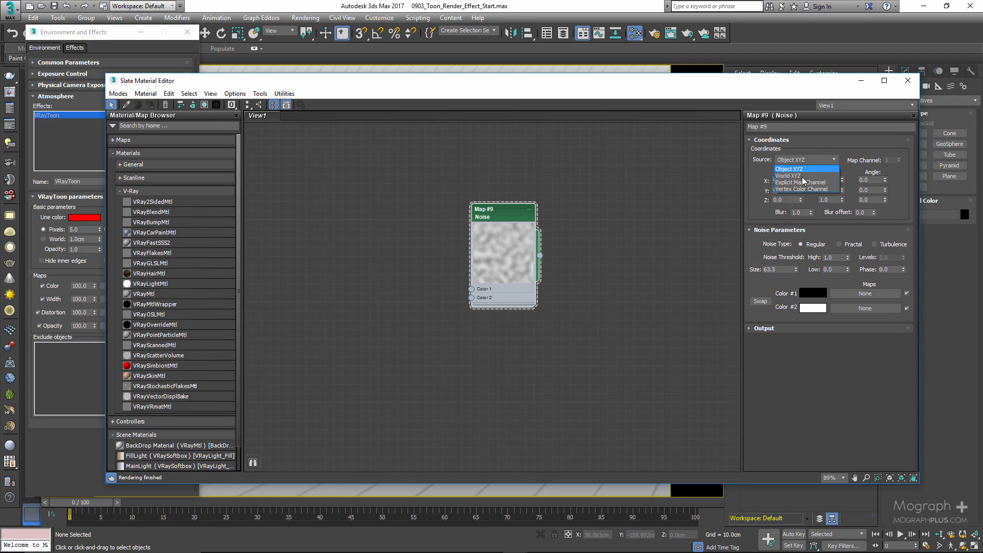
left_click(813, 176)
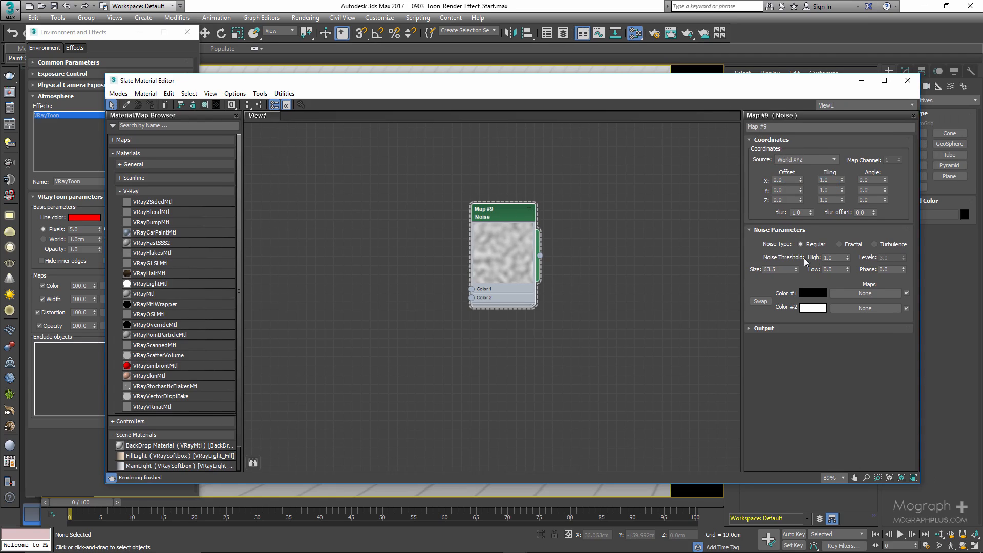
left_click(839, 244)
double_click(784, 269)
type("10")
key("Return")
Assign the Noise map as an instance to the VRayToon Opacity map.
left_click_drag(515, 82, 613, 74)
left_click_drag(638, 248, 143, 327)
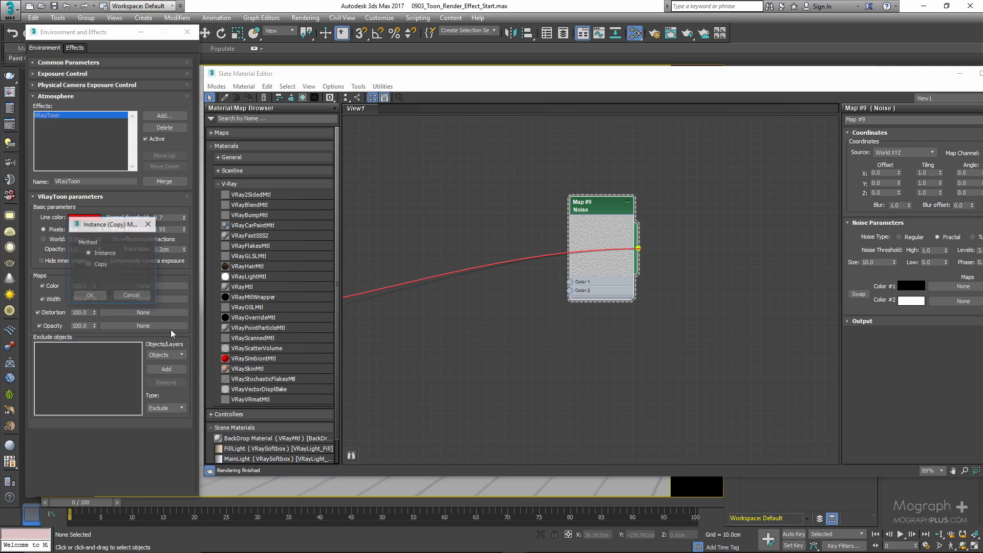
left_click(89, 296)
Load Render 06 from the frame buffer history and examine the toon lines on the shader ball's base up close.
left_click_drag(402, 77, 484, 242)
left_click(514, 166)
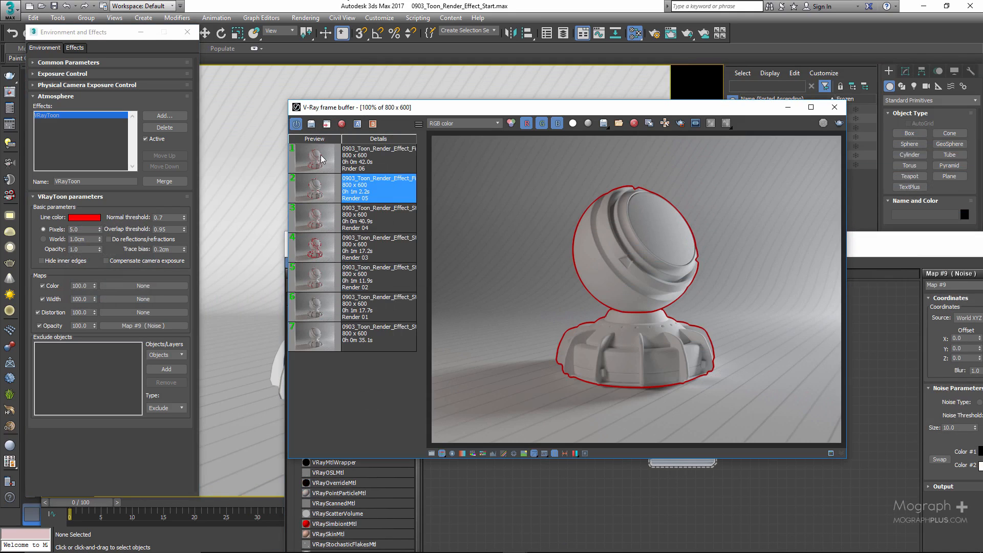
left_click_drag(407, 107, 170, 99)
left_click_drag(694, 246, 471, 197)
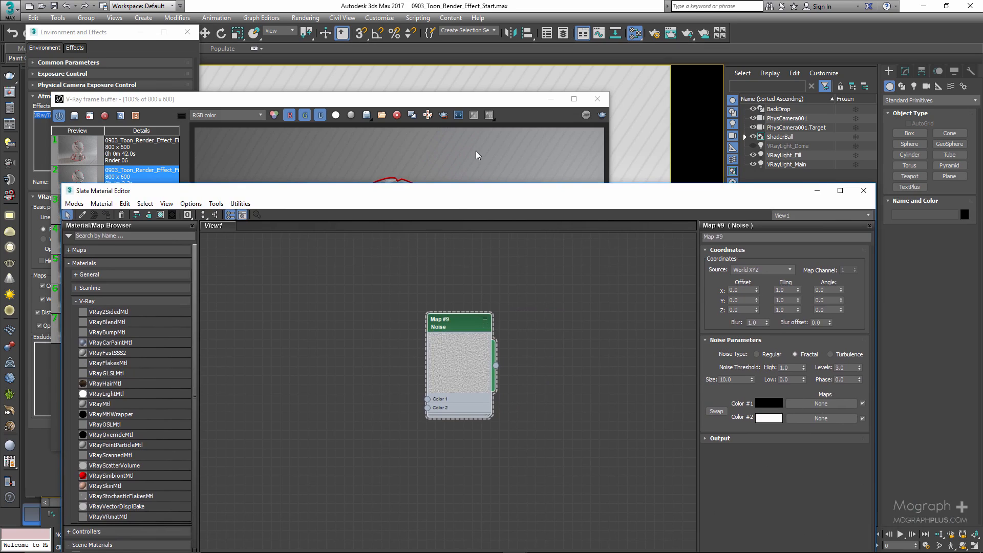
left_click(457, 147)
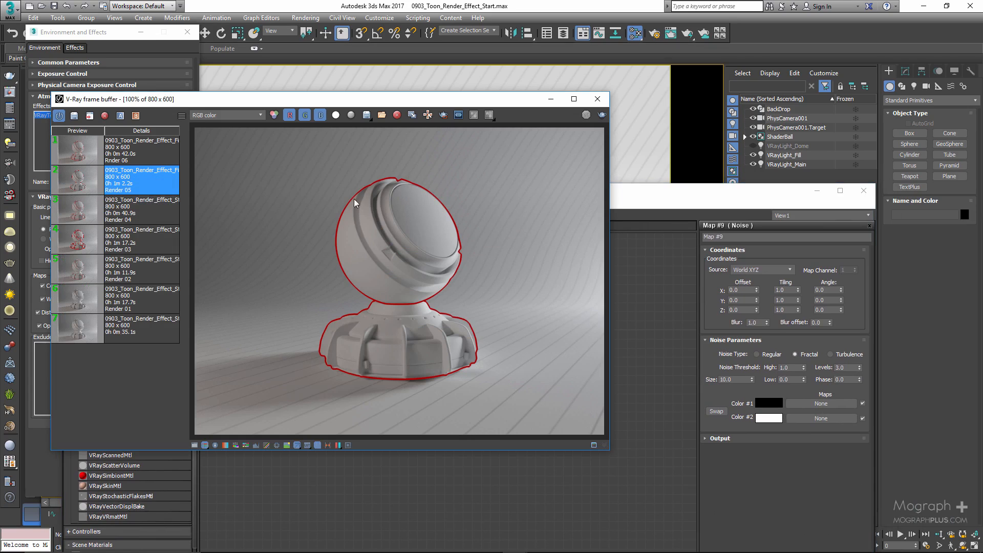
left_click(78, 152)
scroll(377, 339, "up", 3)
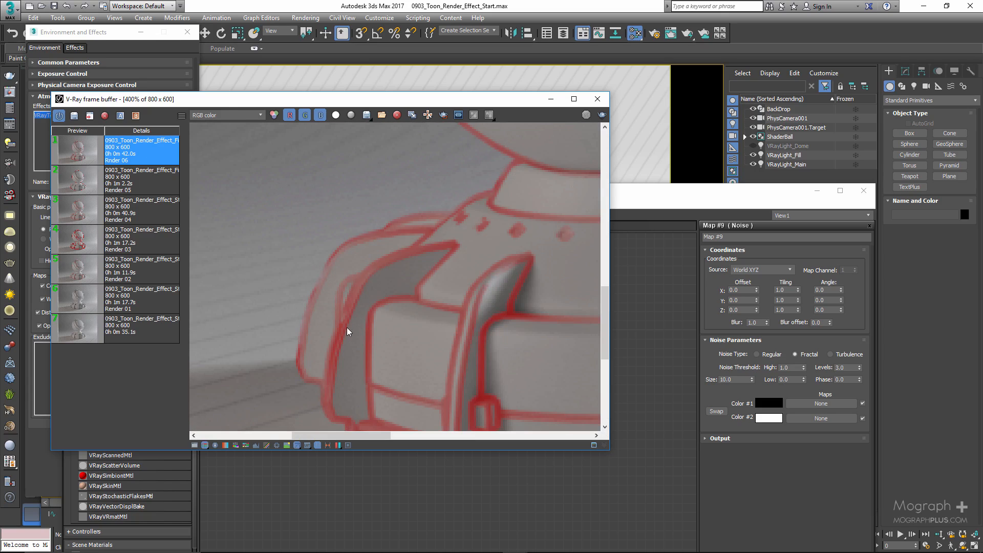
middle_click_drag(499, 333, 422, 217)
middle_click_drag(247, 213, 532, 220)
middle_click_drag(276, 257, 444, 263)
scroll(380, 281, "down", 1)
scroll(380, 281, "down", 1)
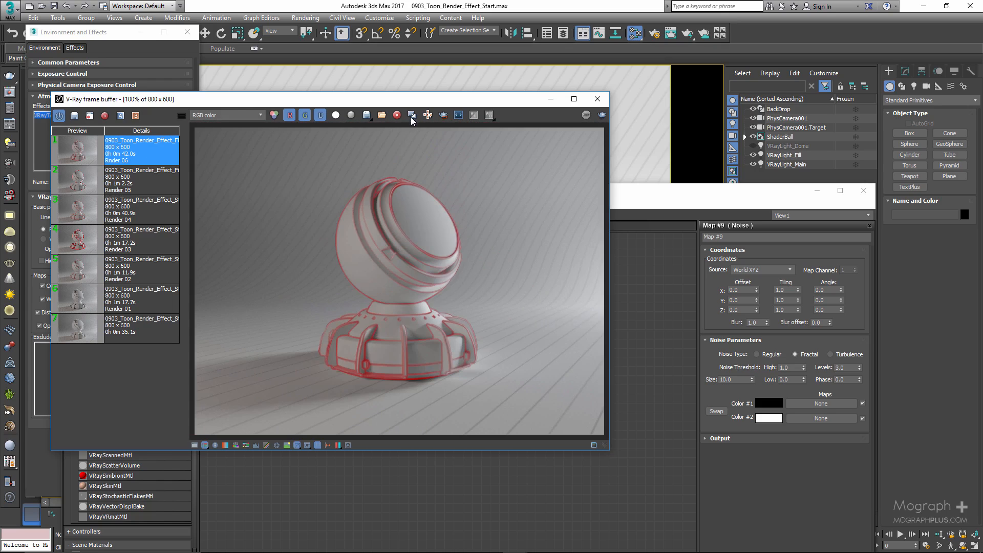
Move the frame buffer clear of the VRayToon settings and close the Slate Material Editor.
left_click_drag(408, 98, 599, 75)
left_click(859, 191)
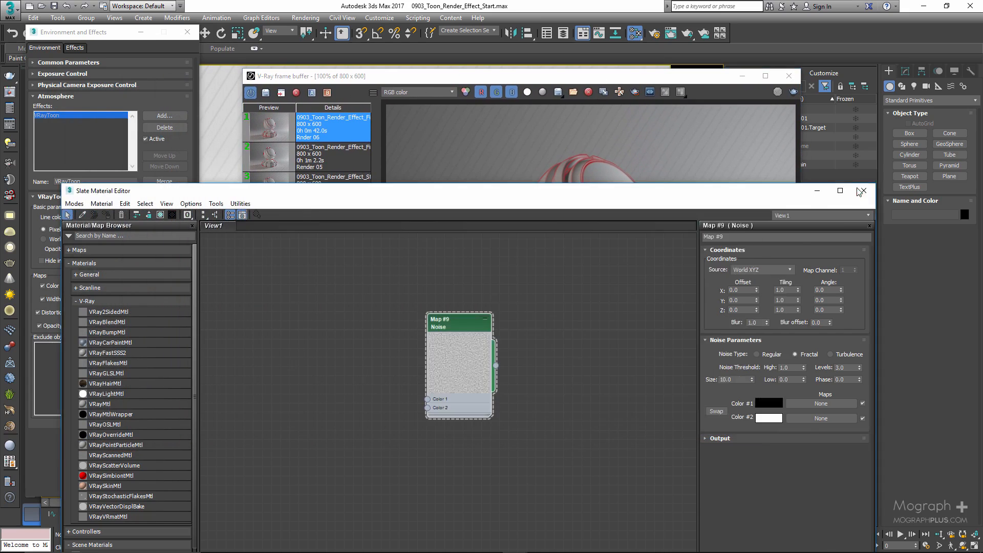
left_click(861, 191)
Review the Objects and Layers choices for the exclude list, keep Objects, and reposition the frame buffer.
left_click(171, 355)
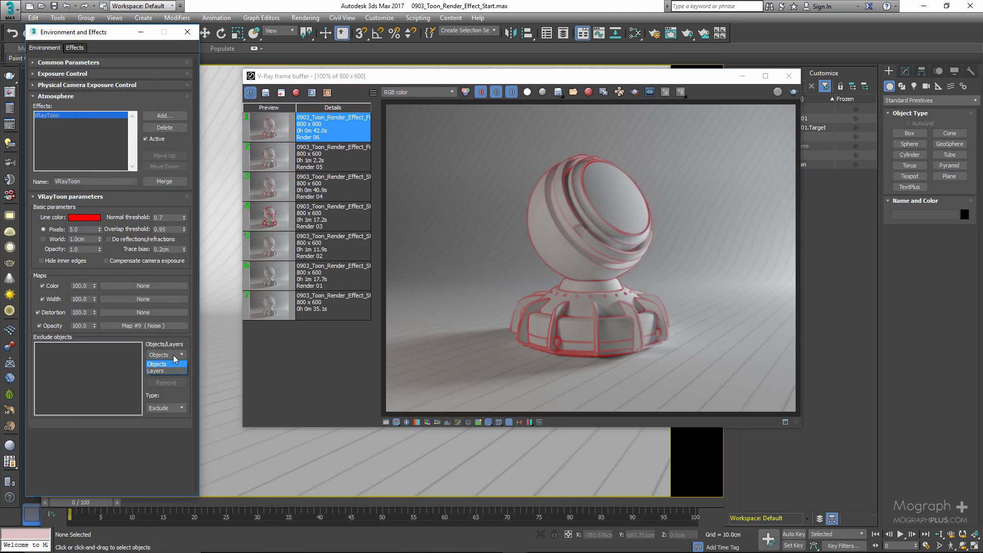
left_click(159, 364)
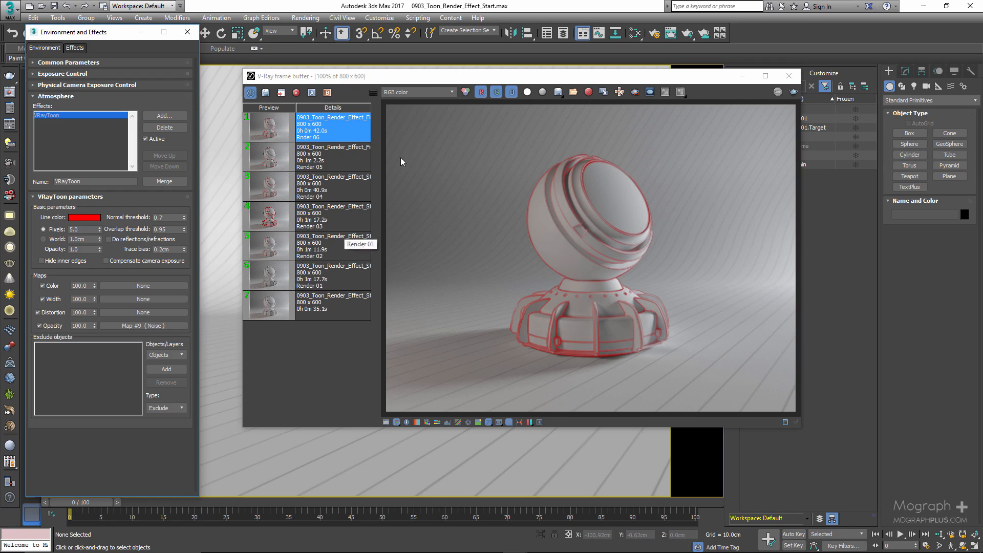
left_click_drag(447, 77, 543, 84)
left_click_drag(673, 92, 463, 99)
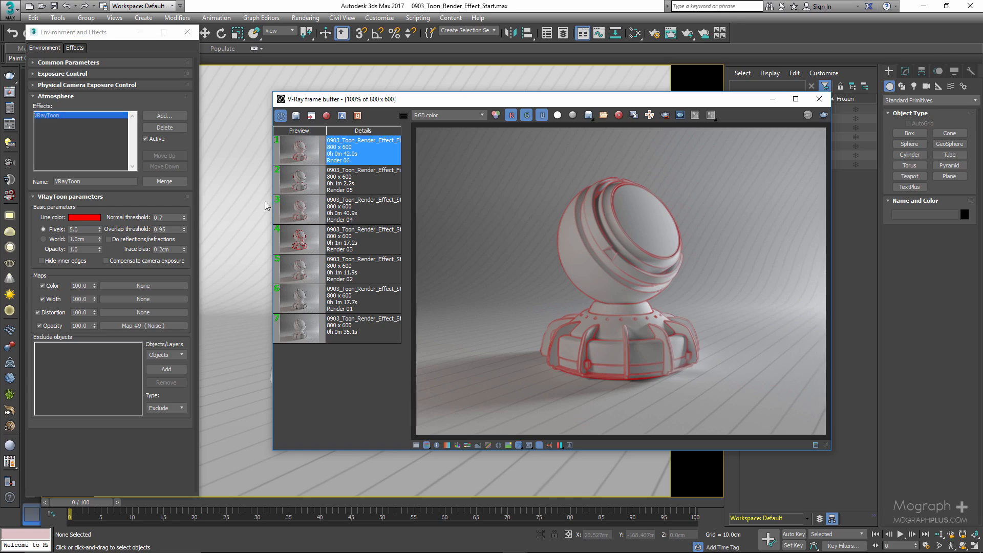
Add a second VRayToon effect to the Atmosphere effects.
left_click(160, 115)
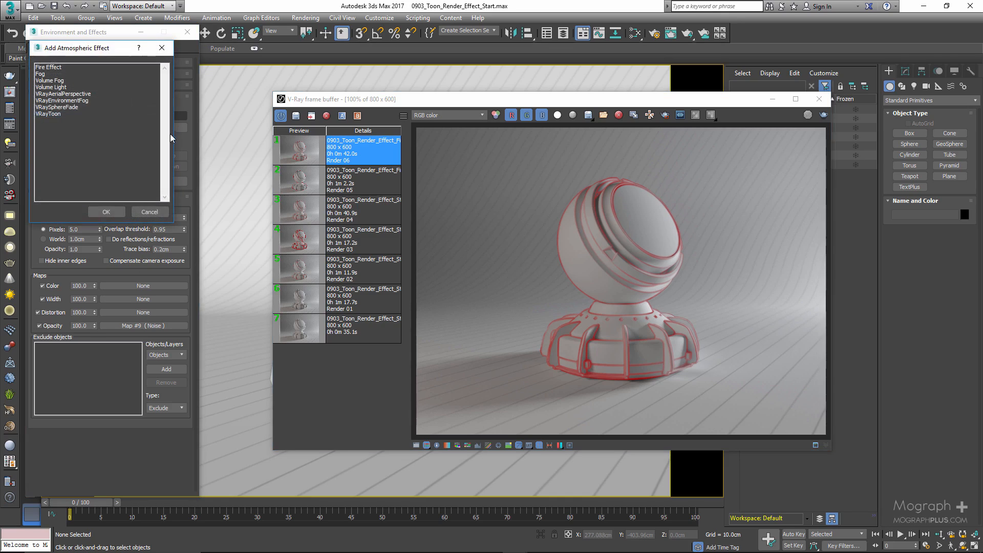
left_click(57, 115)
double_click(56, 115)
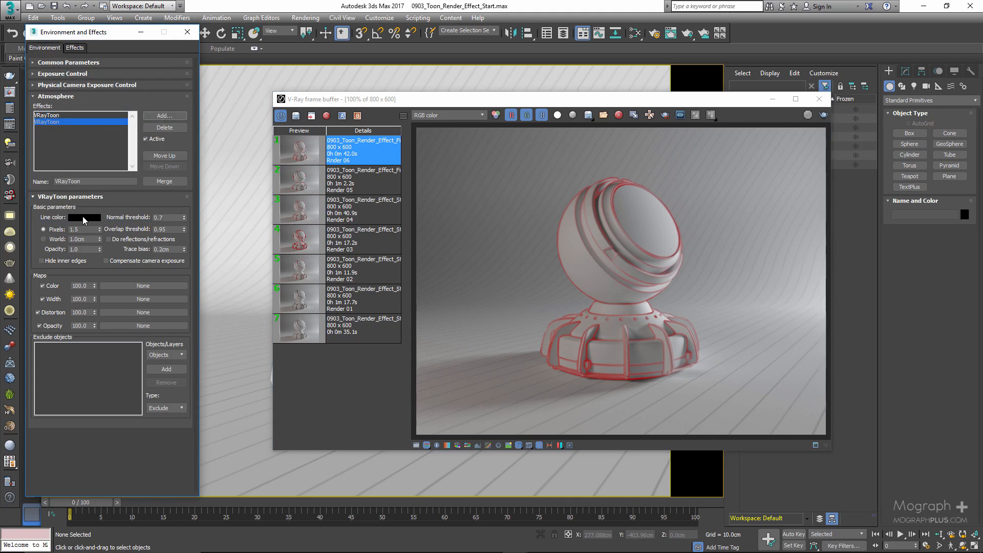
Try the Include type for the second VRayToon effect's object list and return it to Exclude.
left_click(178, 408)
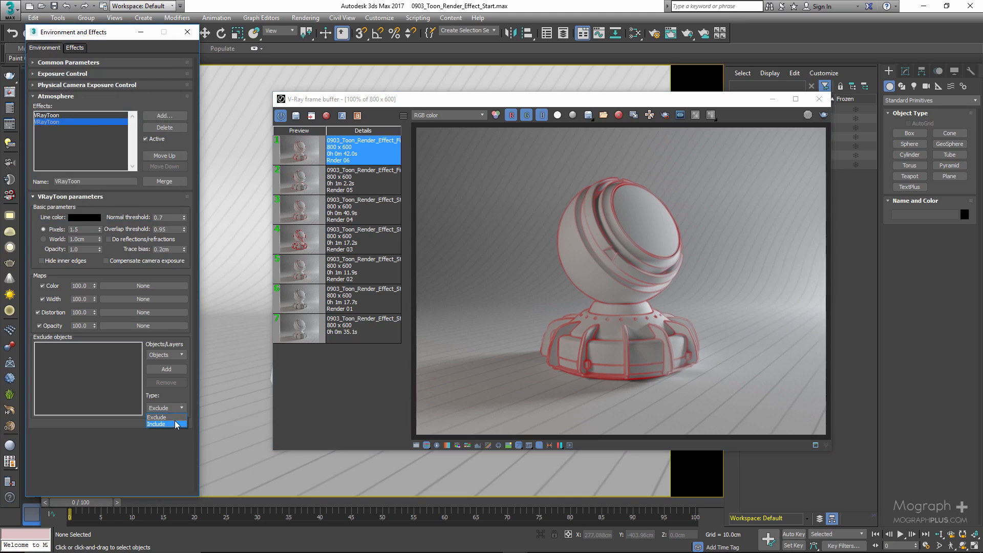
left_click(169, 423)
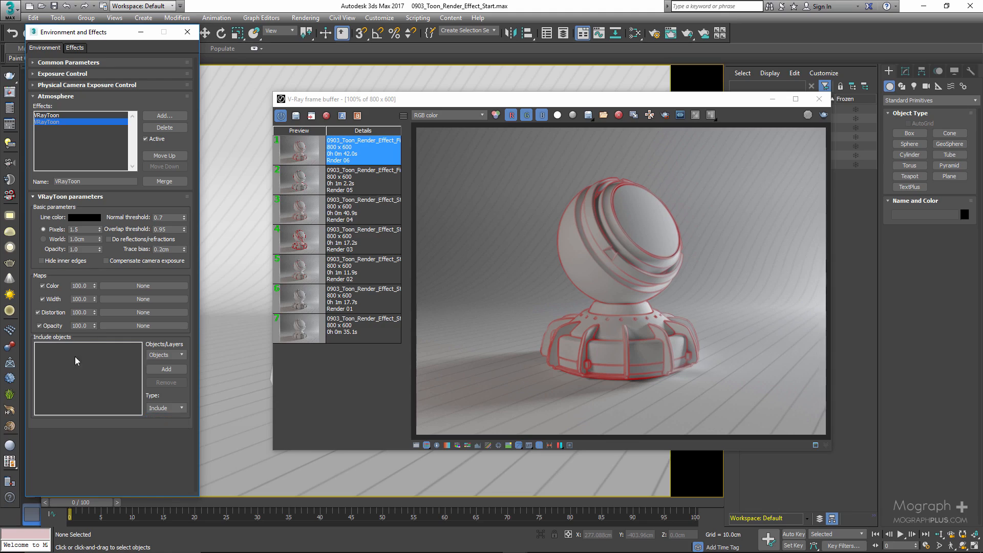
left_click(167, 407)
left_click(167, 415)
Delete the second VRayToon effect and select the remaining one to show its parameters.
left_click(165, 127)
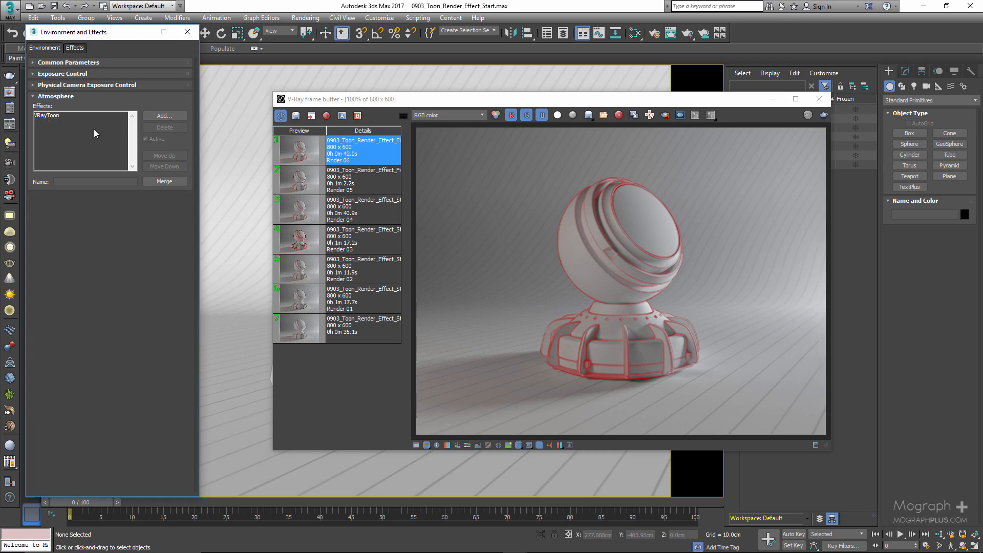
left_click(65, 115)
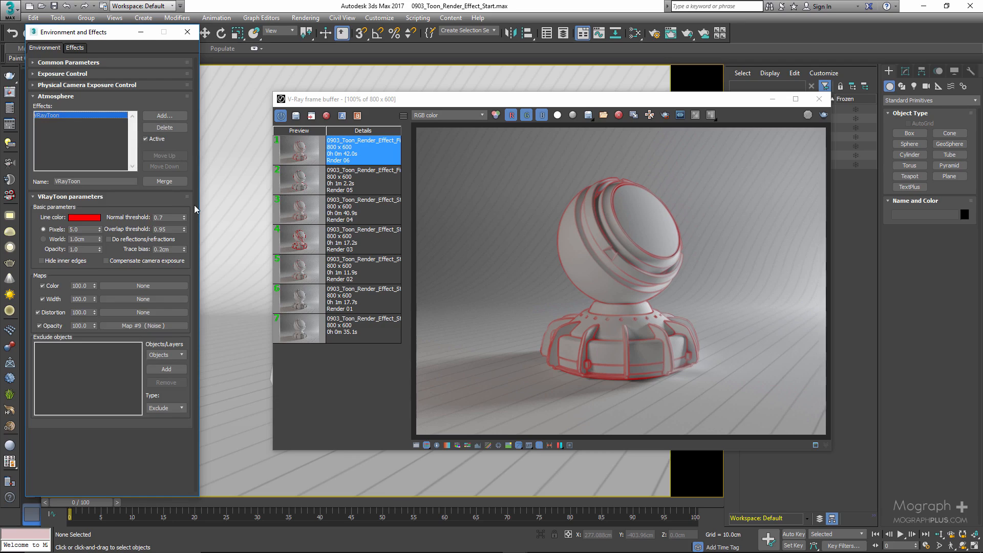
Load Render 01 and Render 02 from the frame buffer history to compare their toon lines.
left_click(288, 304)
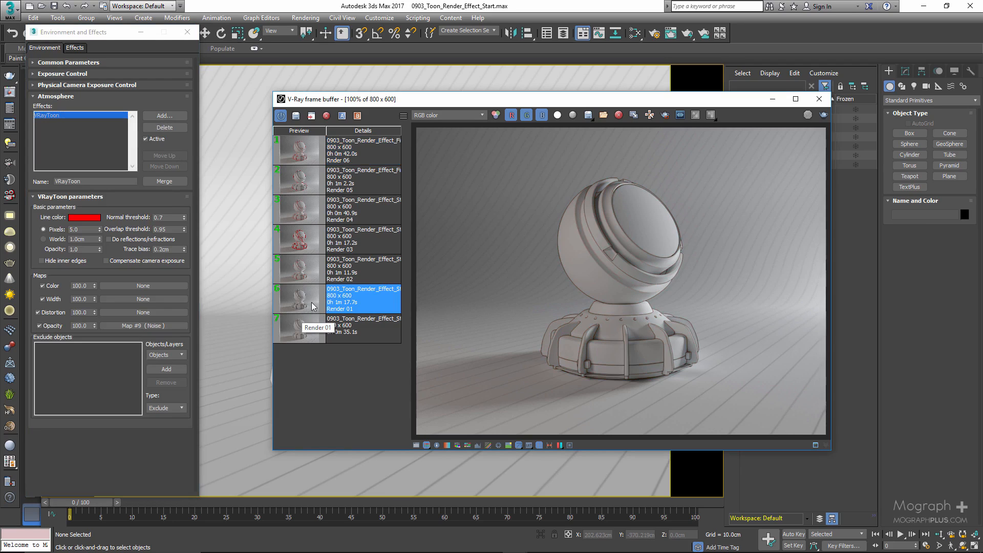
left_click(292, 274)
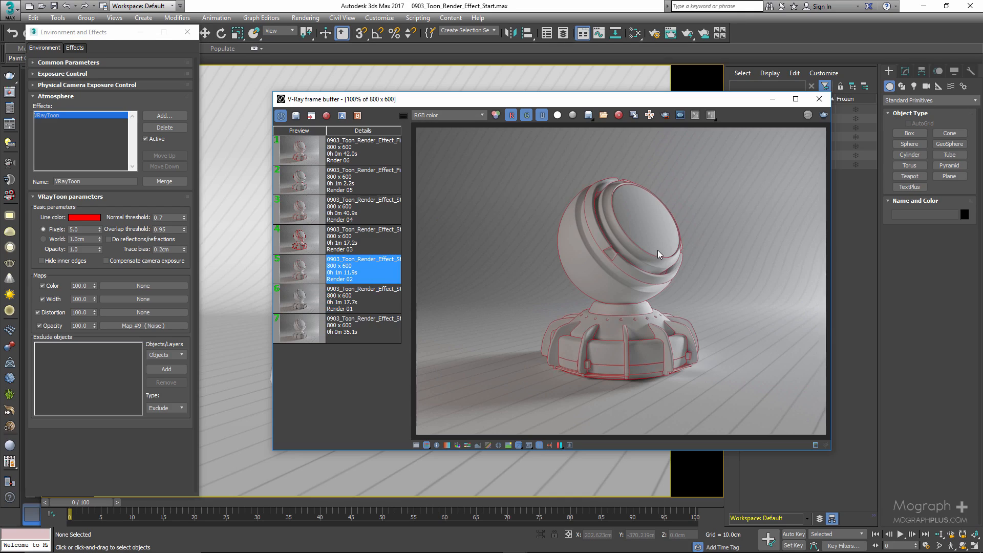